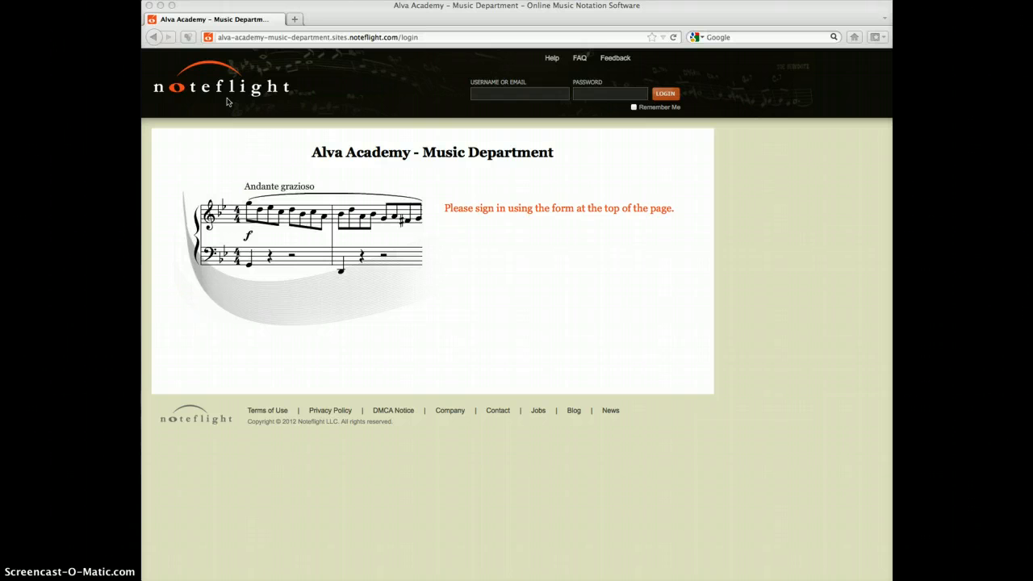
Sign in to the music department site with the account's username and password.
click(497, 94)
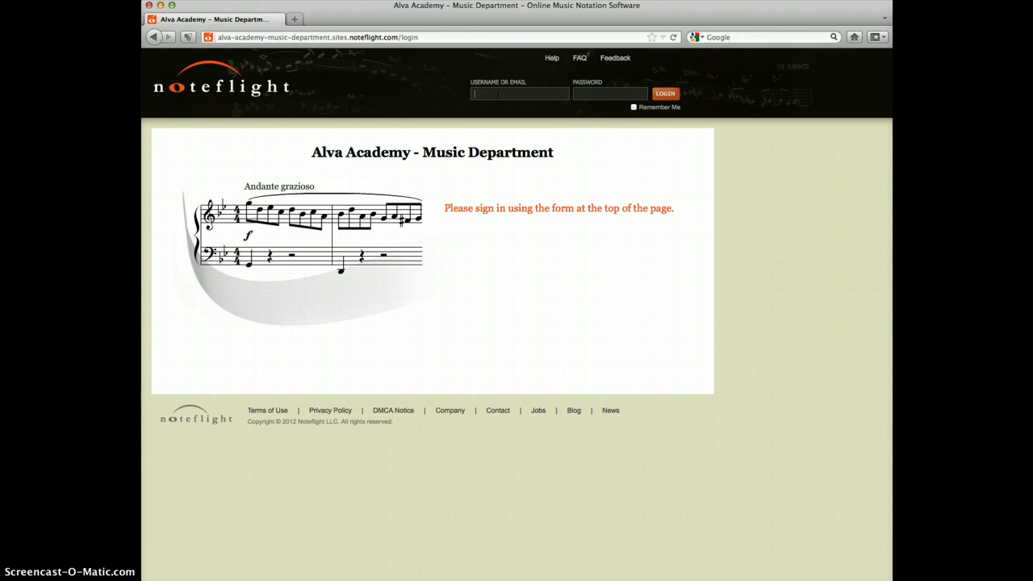
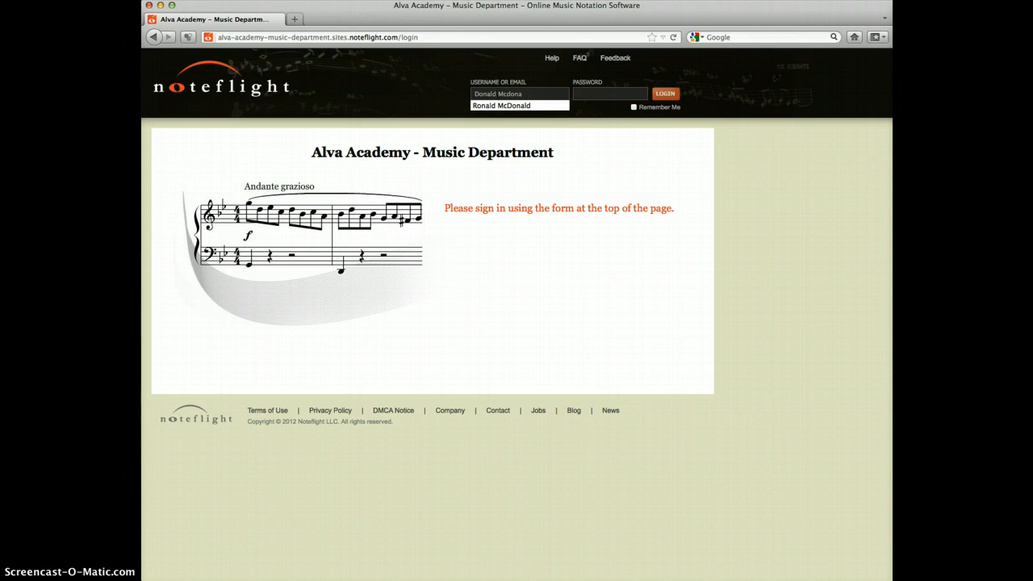
click(484, 105)
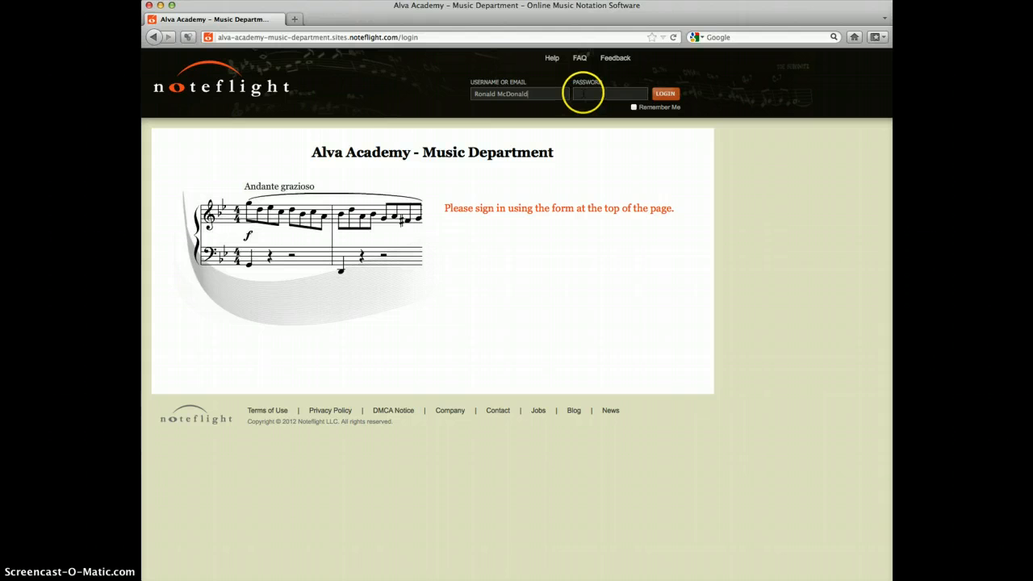
click(583, 93)
click(667, 94)
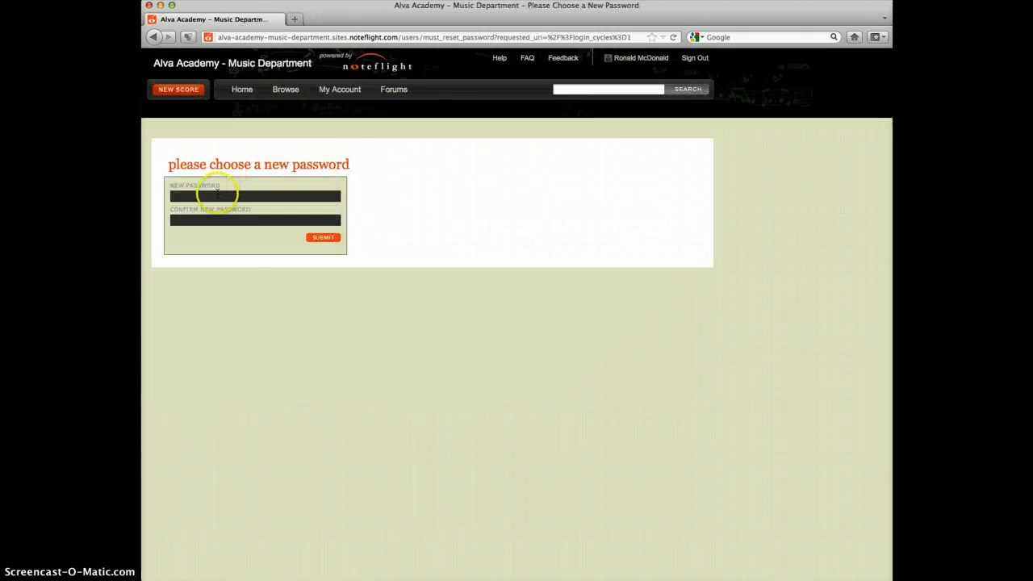
Submit a new account password and open the Higher SATB Composition score, dismissing the offer to remember the password.
click(212, 196)
click(321, 240)
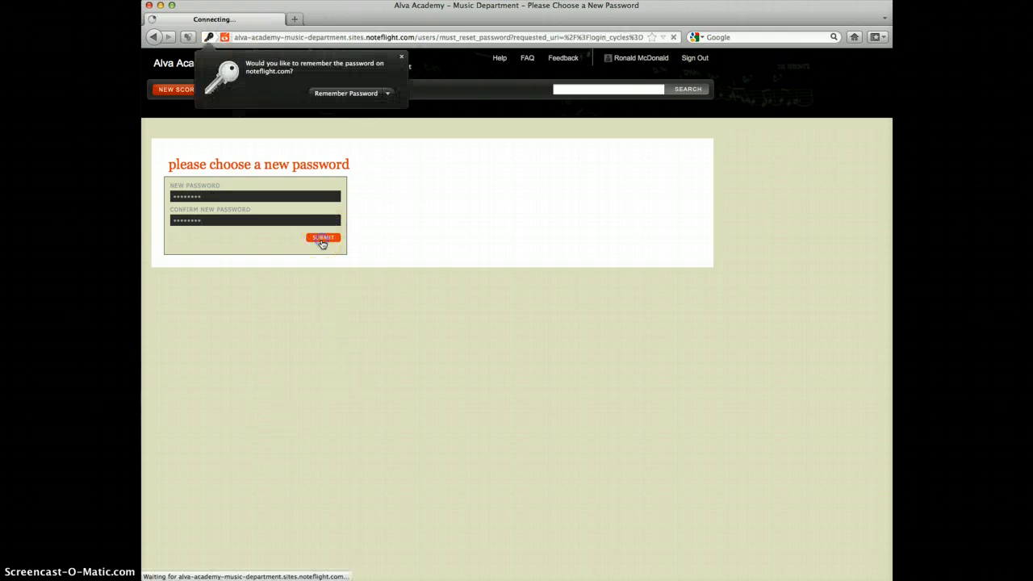
click(402, 57)
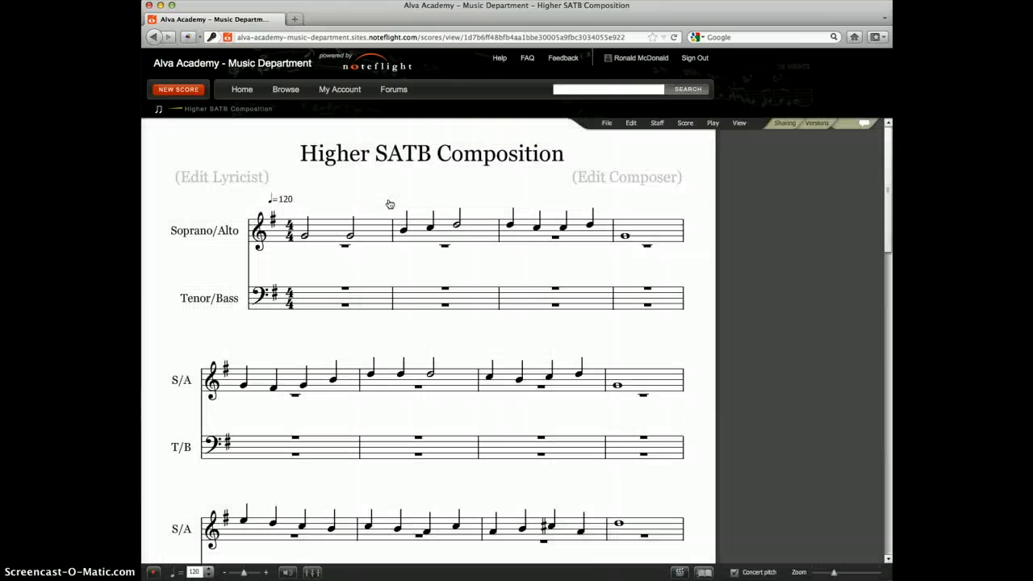
click(419, 209)
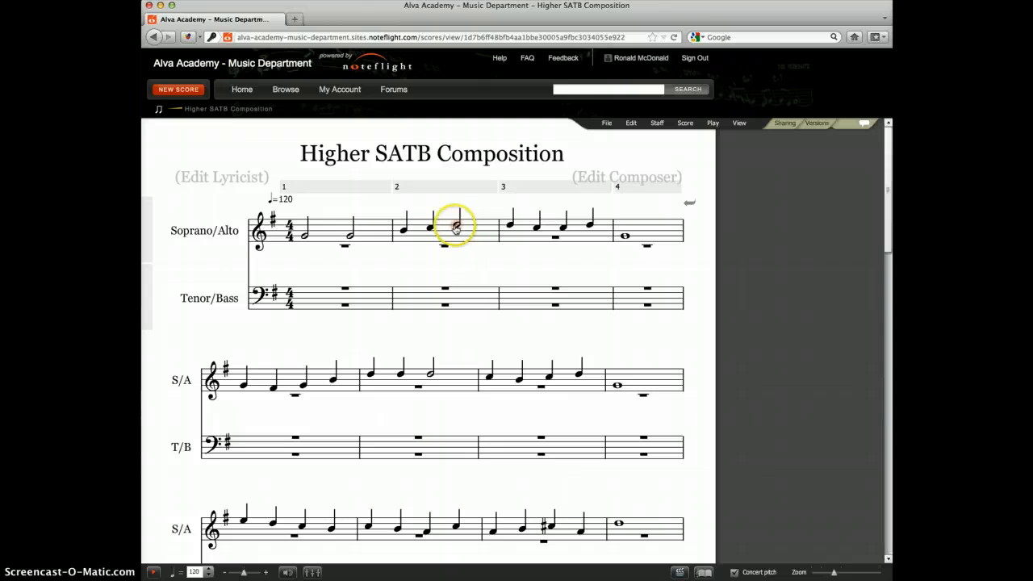
Fill the alto voice of measure 1 with two half notes on D, just below the treble staff.
click(345, 305)
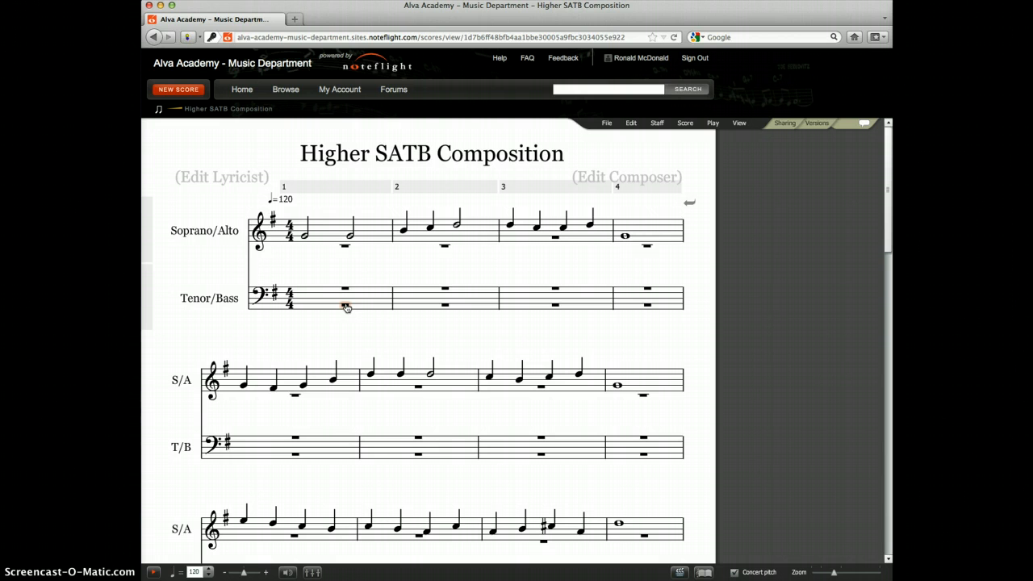
click(349, 284)
click(345, 247)
click(346, 249)
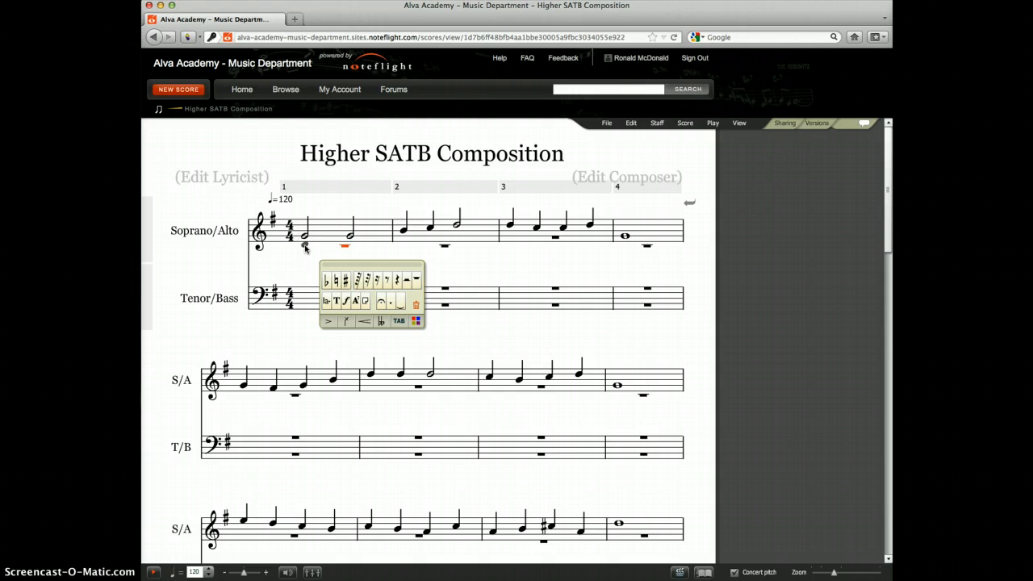
click(305, 248)
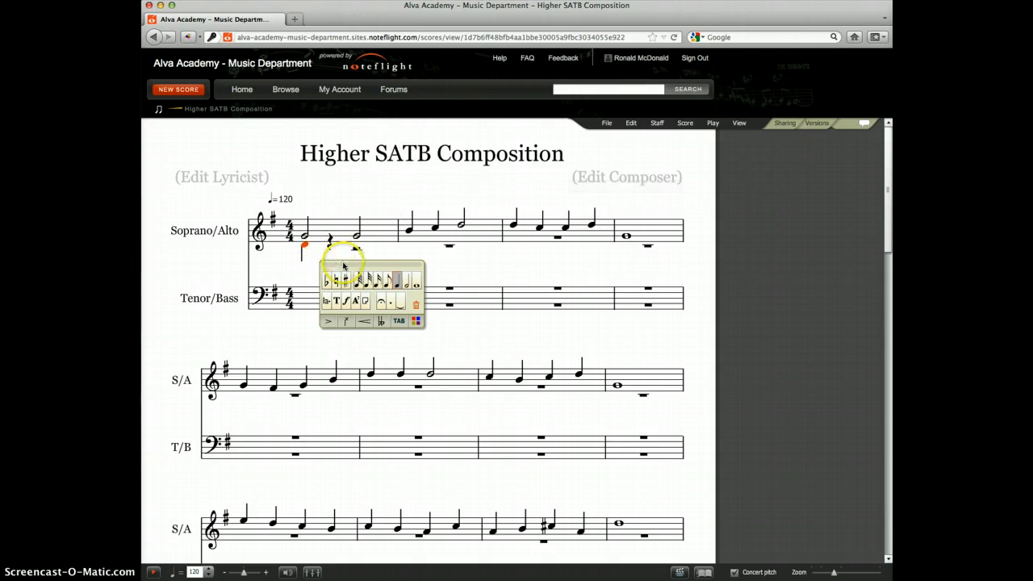
mouse_move(306, 251)
mouse_down()
mouse_move(307, 239)
mouse_move(307, 249)
mouse_up()
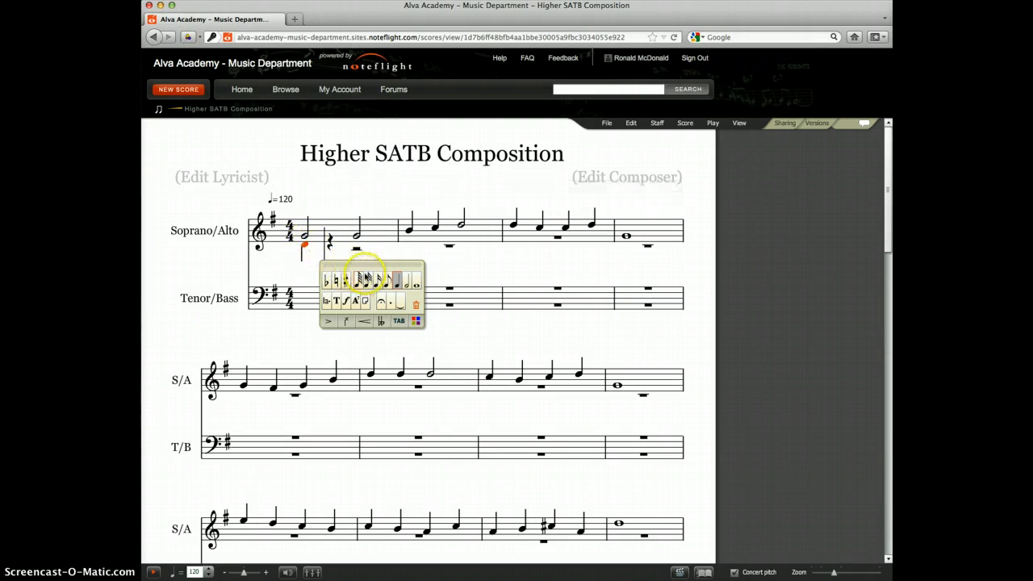
click(408, 282)
click(394, 279)
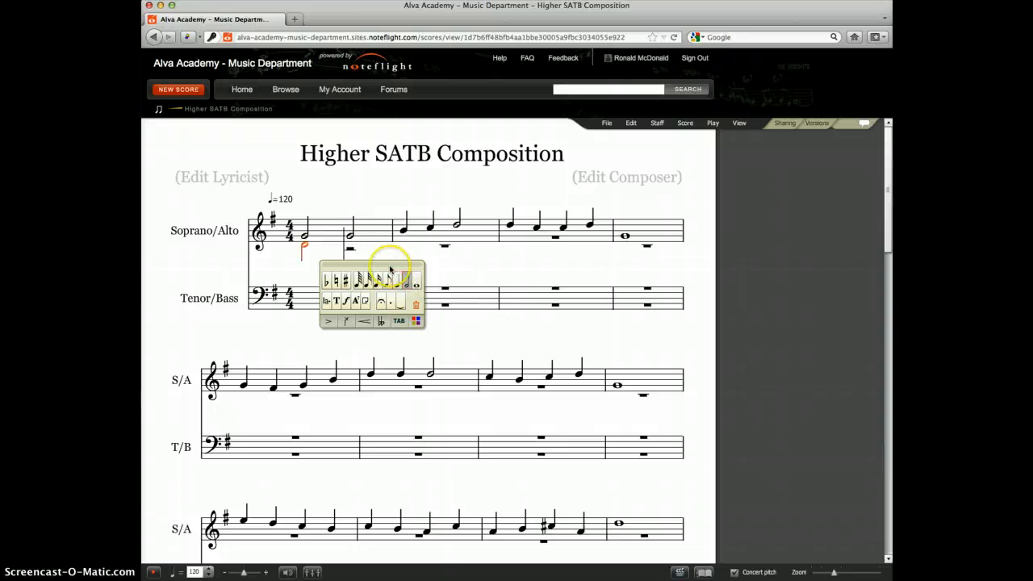
click(562, 234)
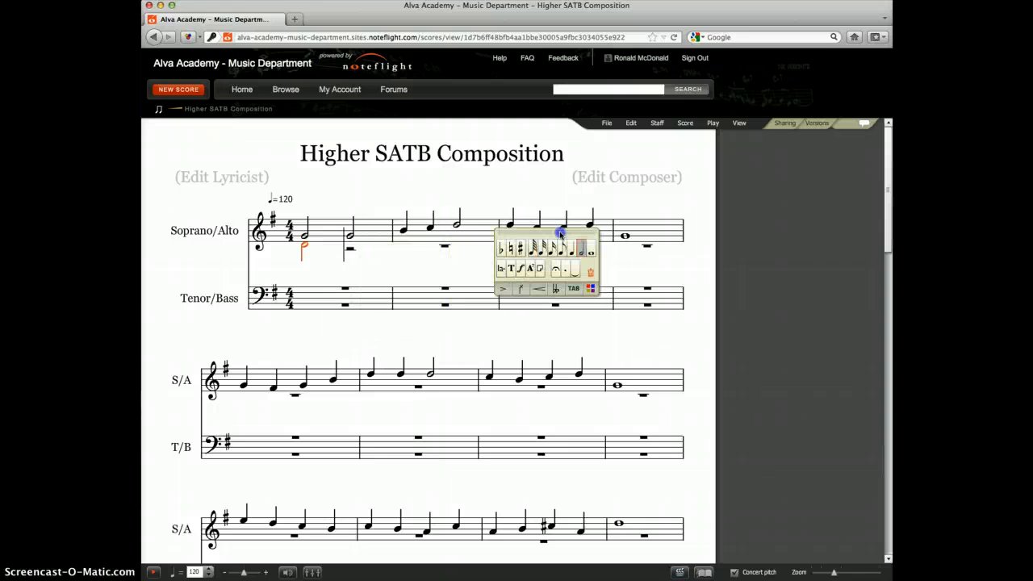
click(350, 247)
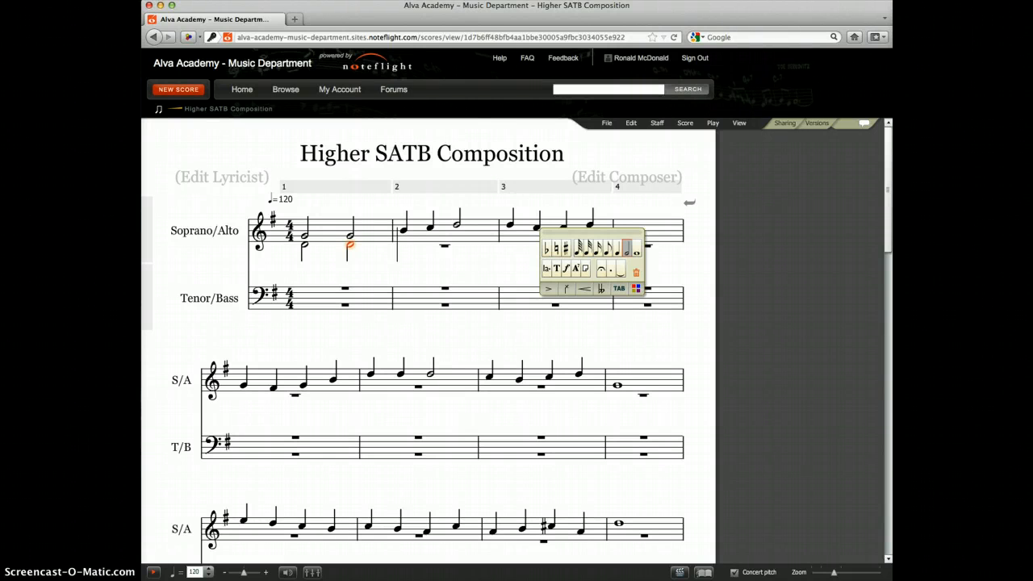
Fill the alto voice of measure 2 with quarter notes E and F sharp and a half note G.
click(403, 244)
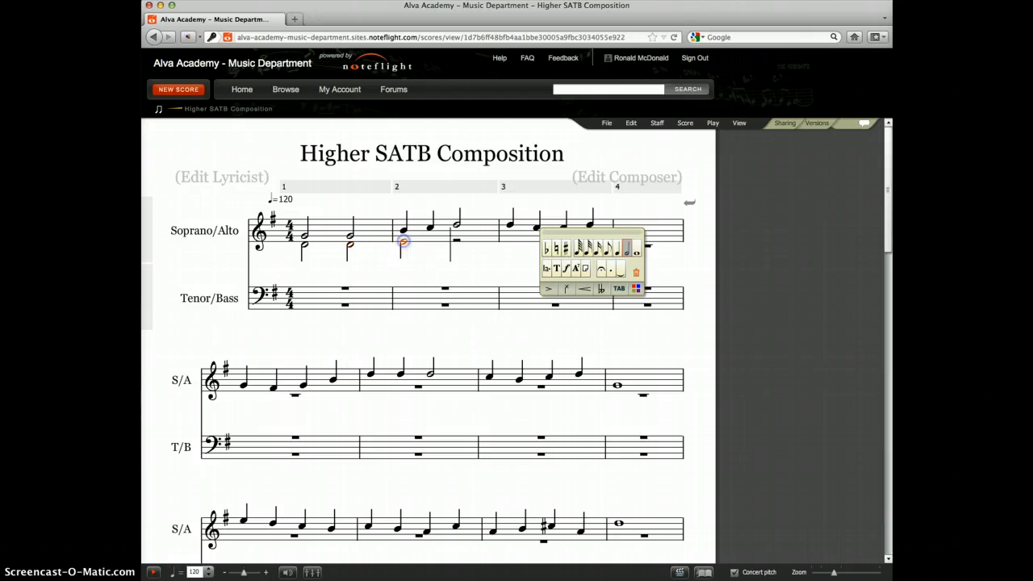
click(404, 243)
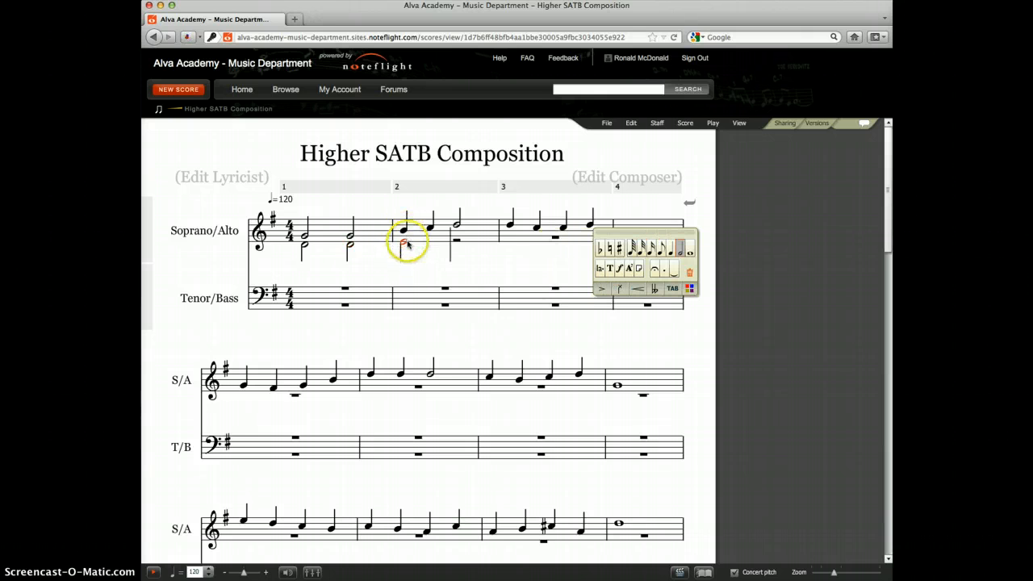
click(676, 249)
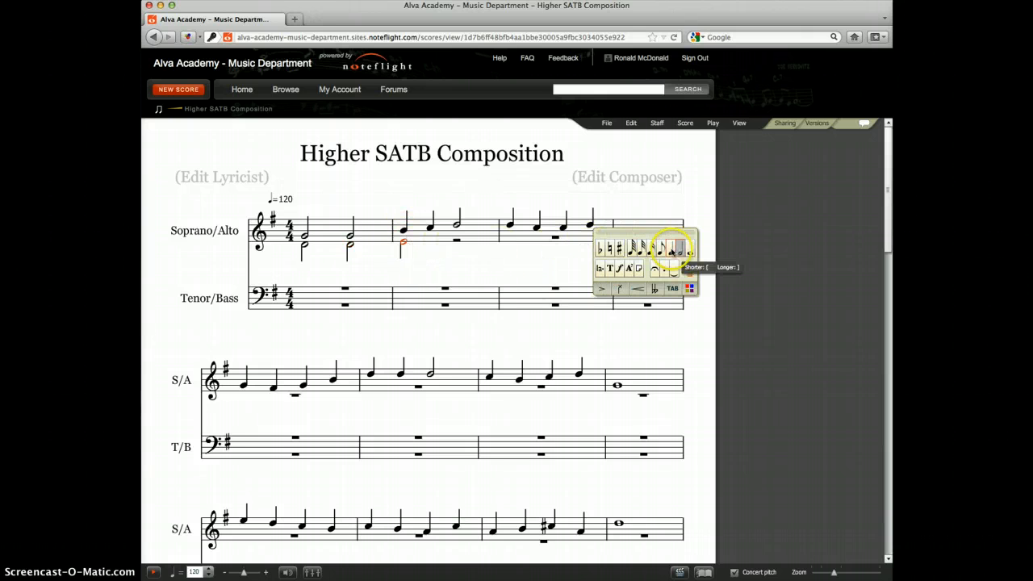
click(671, 249)
click(428, 242)
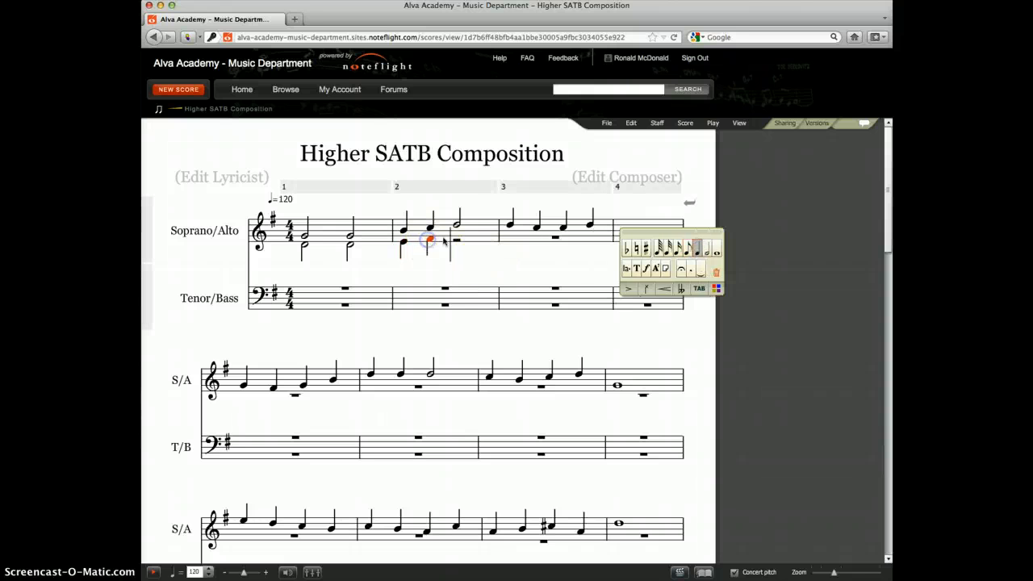
click(454, 237)
click(491, 239)
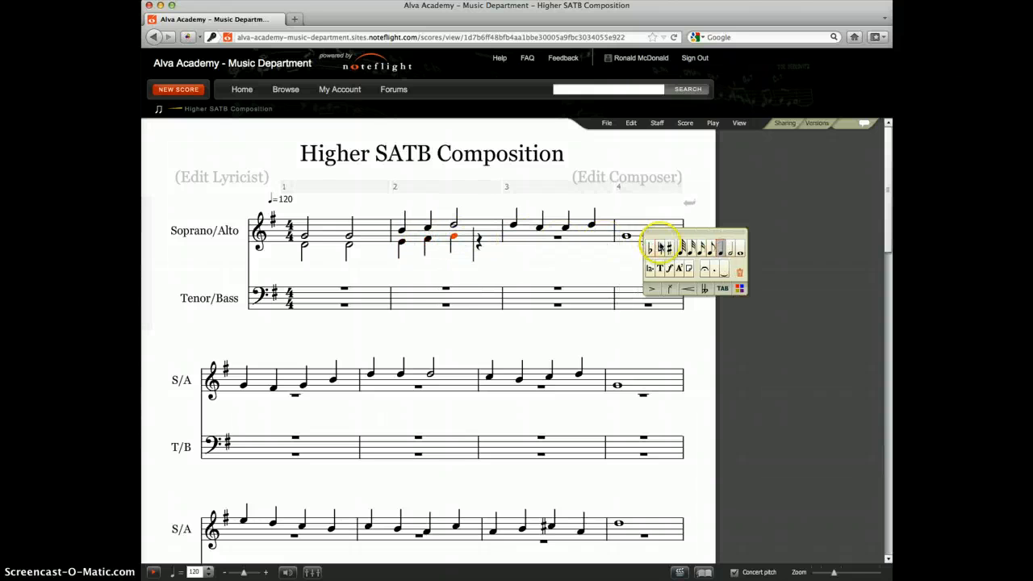
click(732, 248)
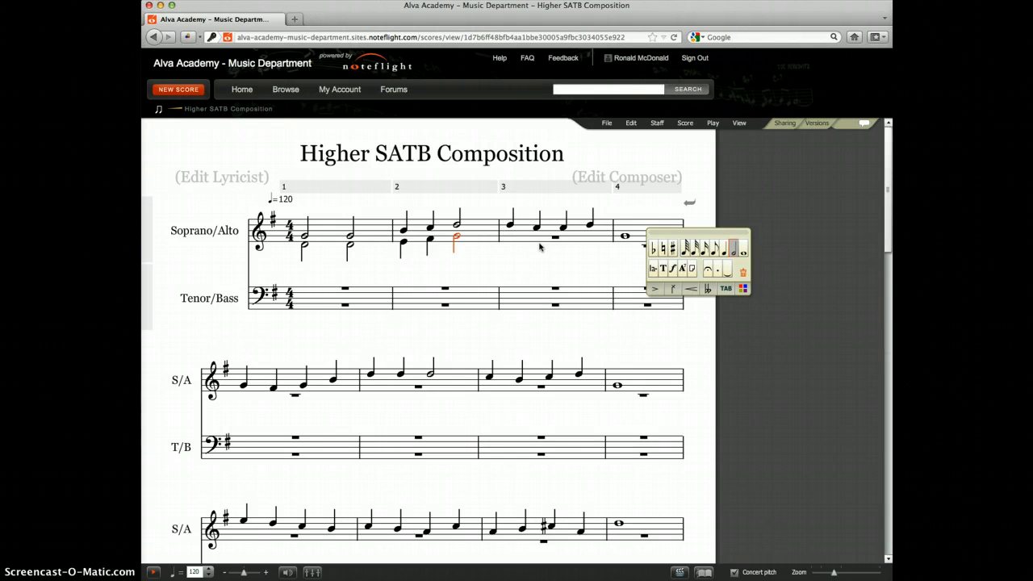
click(524, 261)
click(524, 260)
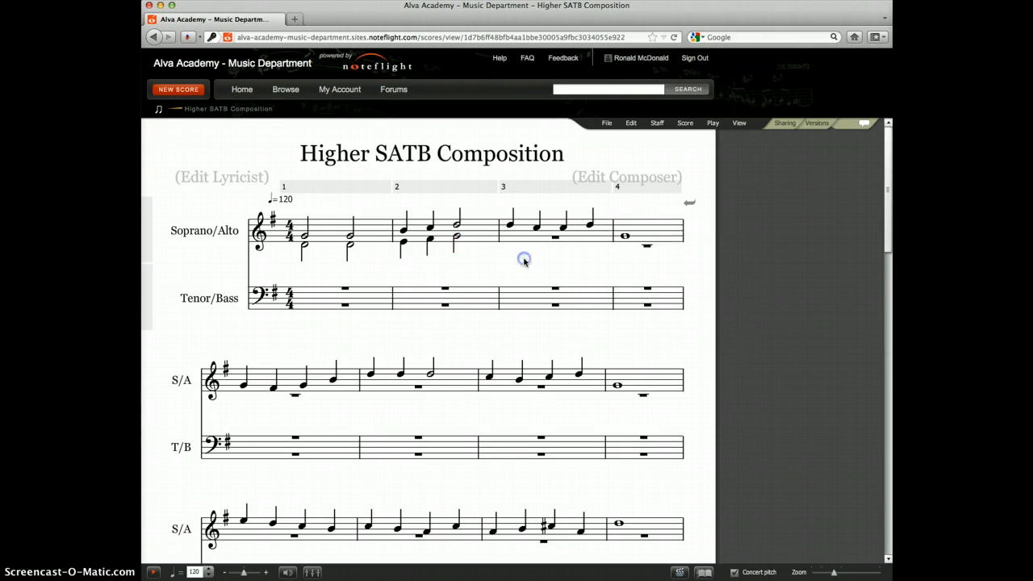
Fill the tenor voice of measure 1 with two half notes on B, just above the bass staff.
scroll(346, 288, down, 1)
click(346, 288)
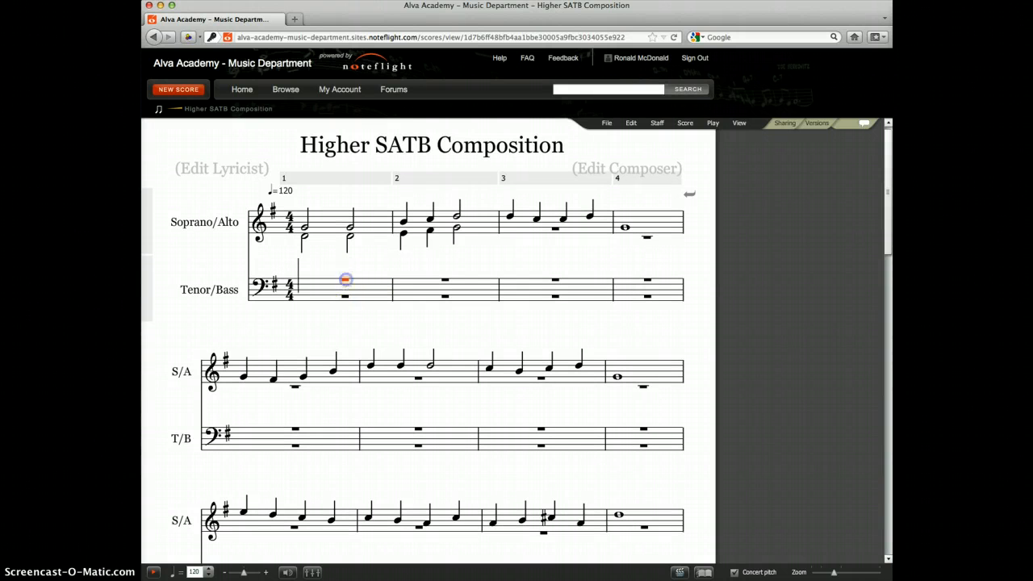
click(305, 274)
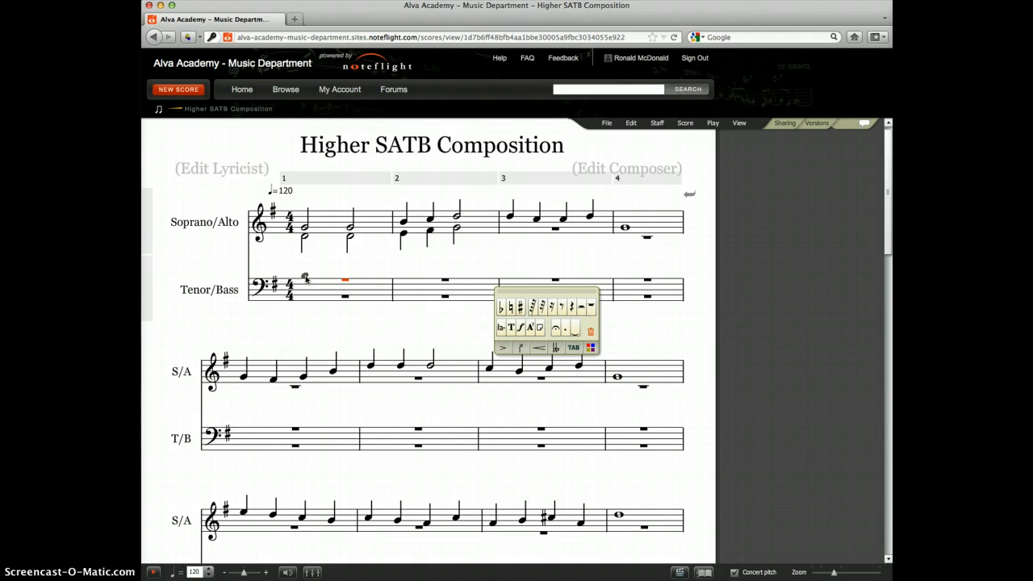
click(305, 276)
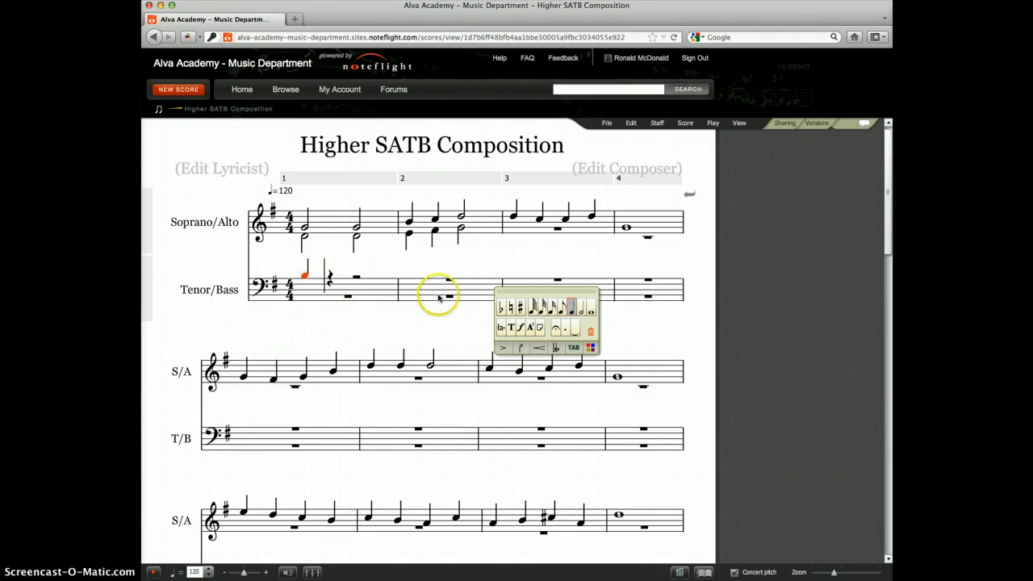
click(581, 308)
click(349, 275)
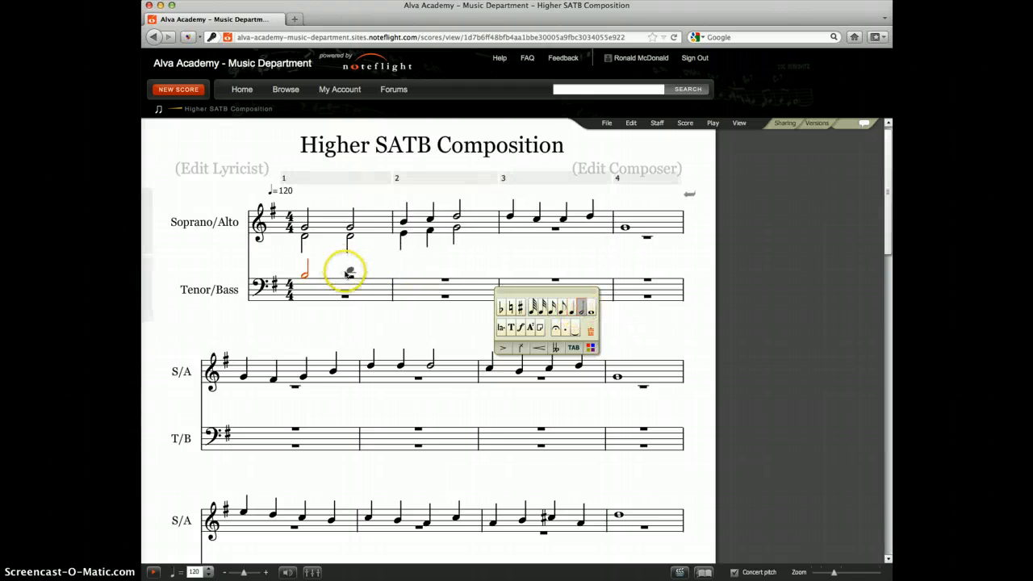
click(350, 277)
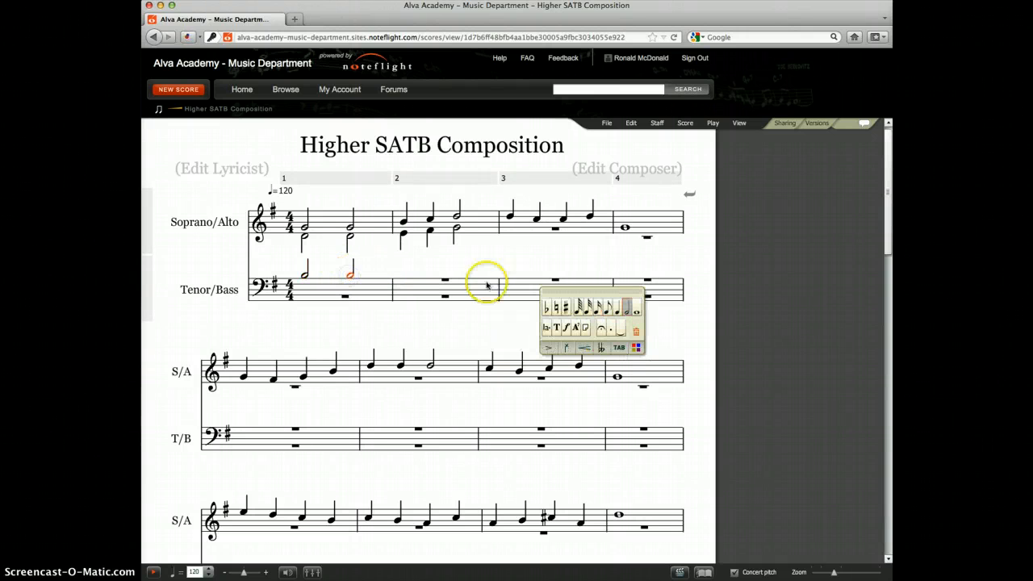
Fill the tenor voice of measure 2 with quarter notes B and C and a half note D.
click(403, 277)
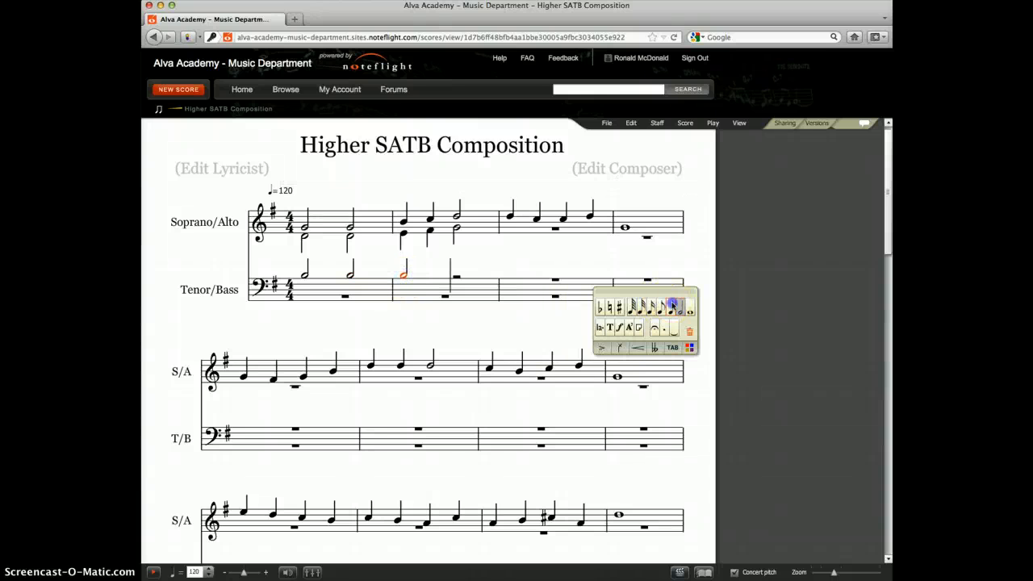
click(673, 305)
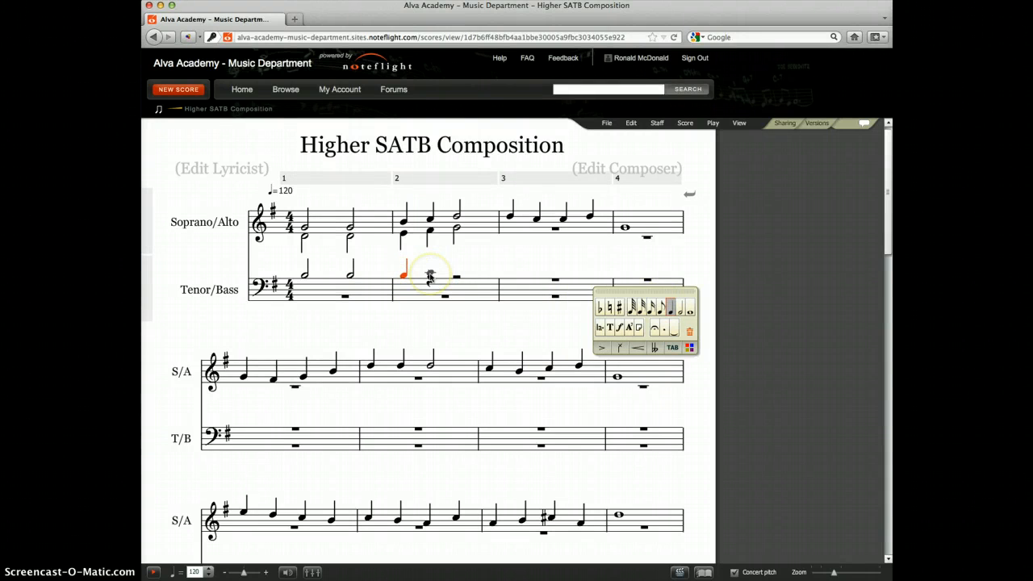
click(431, 277)
click(430, 273)
click(456, 273)
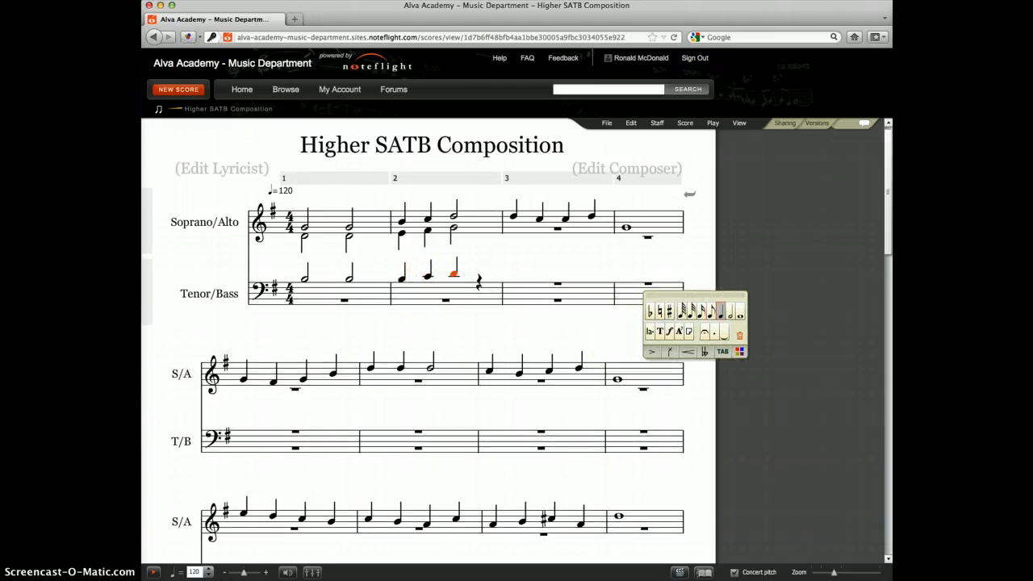
click(484, 275)
click(732, 312)
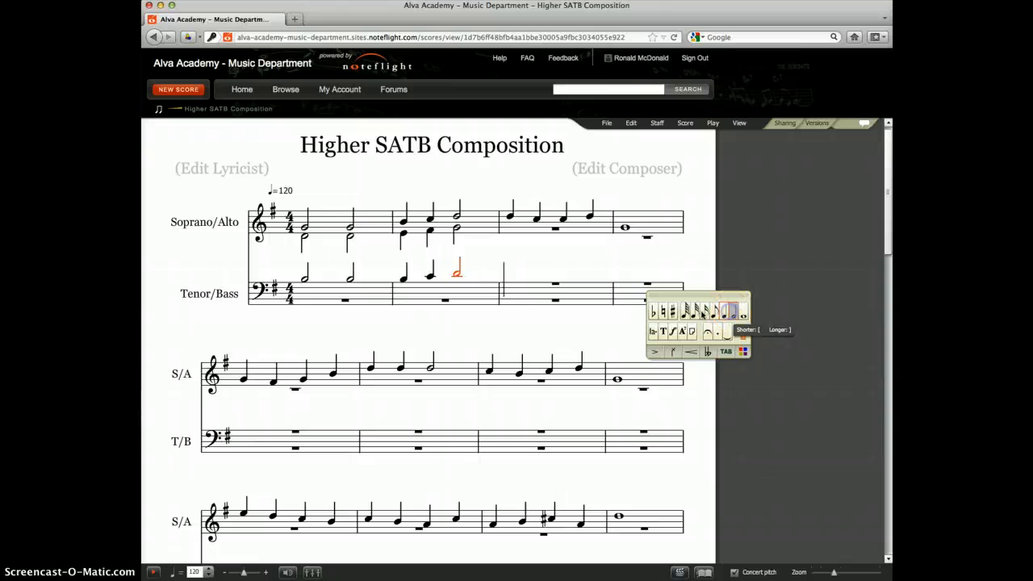
Fill the bass voice of measure 1 with two half notes on G, the bottom line of the bass staff.
click(345, 304)
click(300, 303)
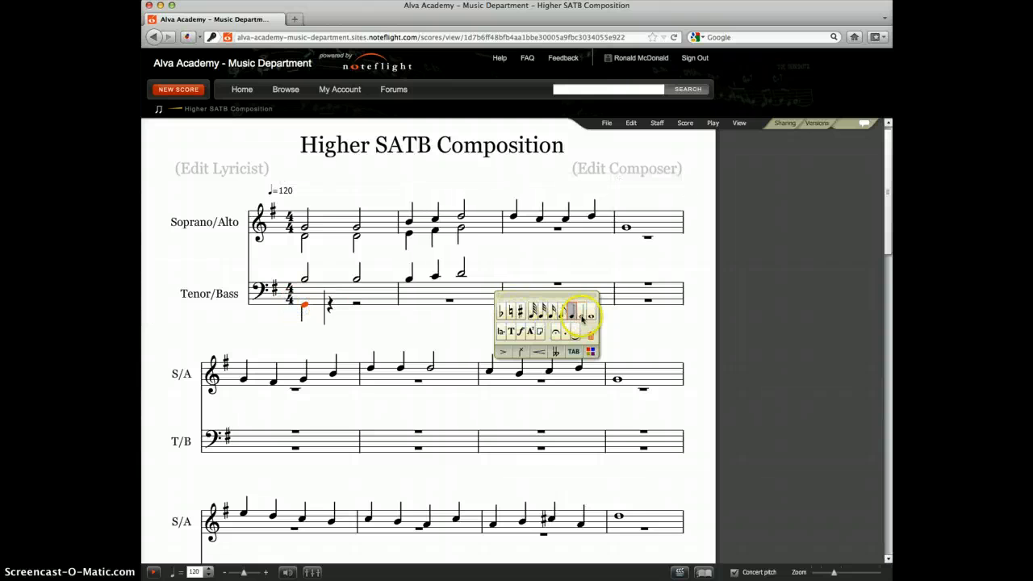
click(581, 312)
click(349, 305)
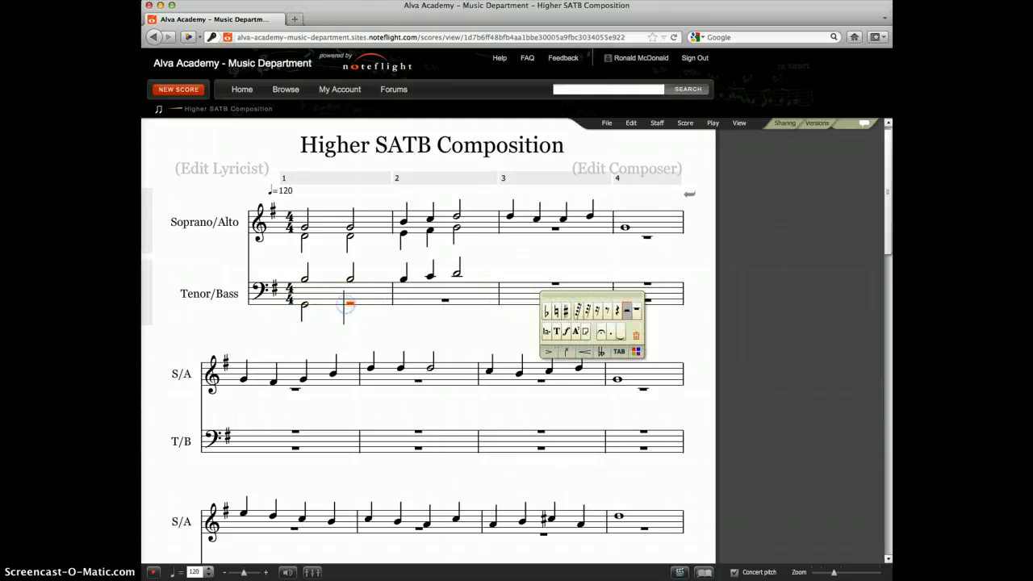
click(350, 306)
Fill the bass voice of measure 2 with quarter notes G and F sharp and a half note G.
click(402, 307)
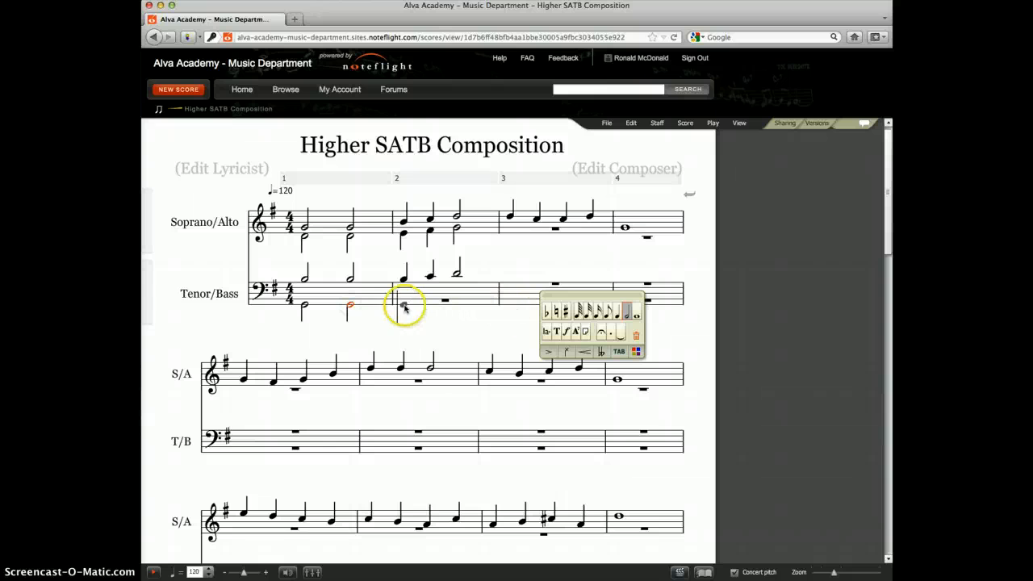
click(401, 306)
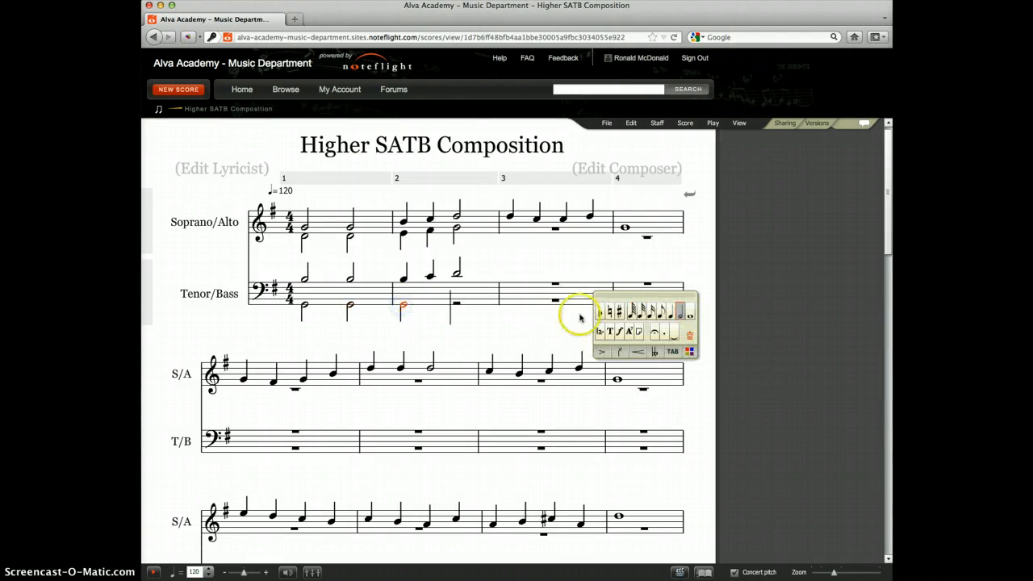
click(670, 311)
click(429, 307)
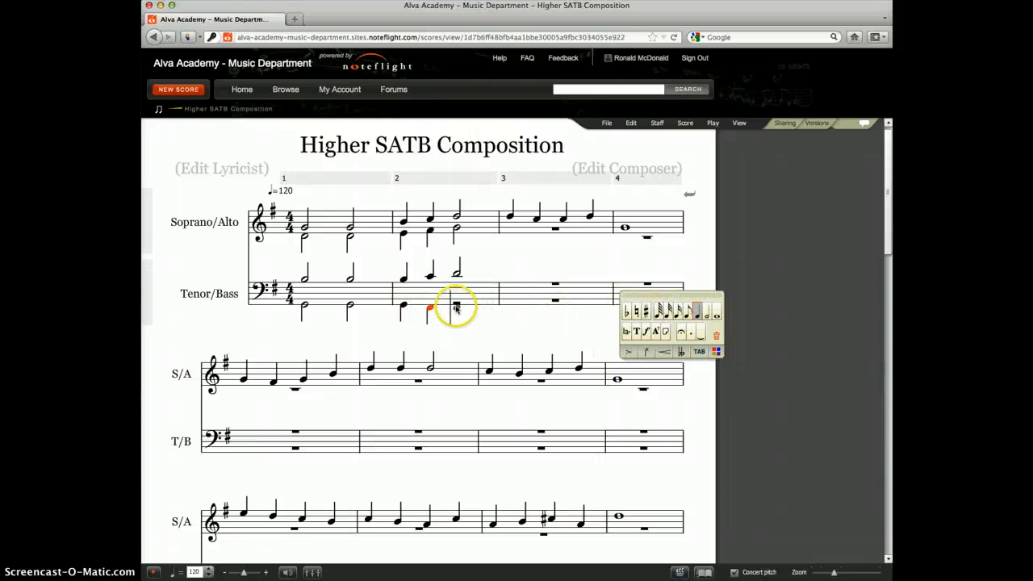
click(456, 308)
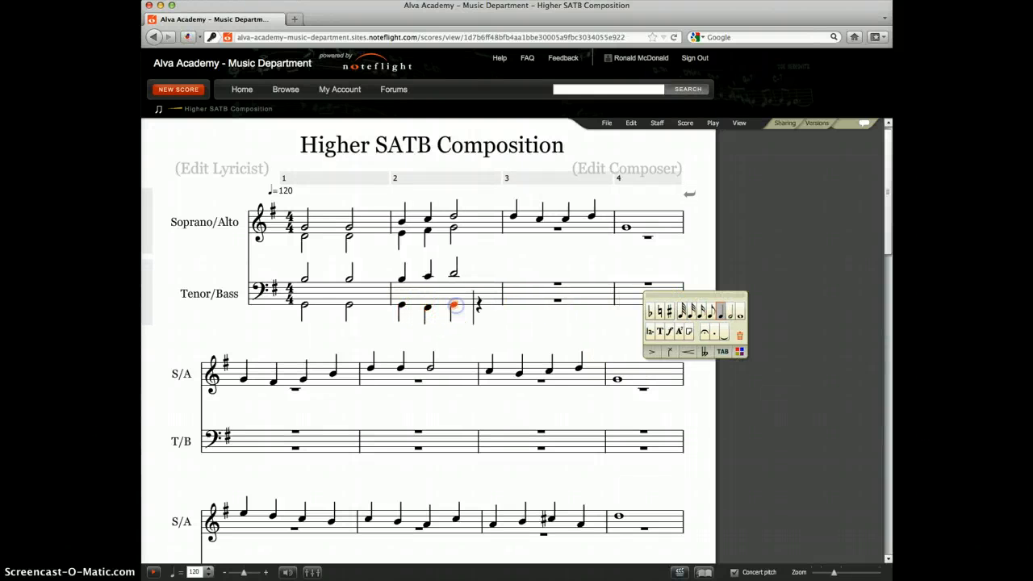
click(723, 312)
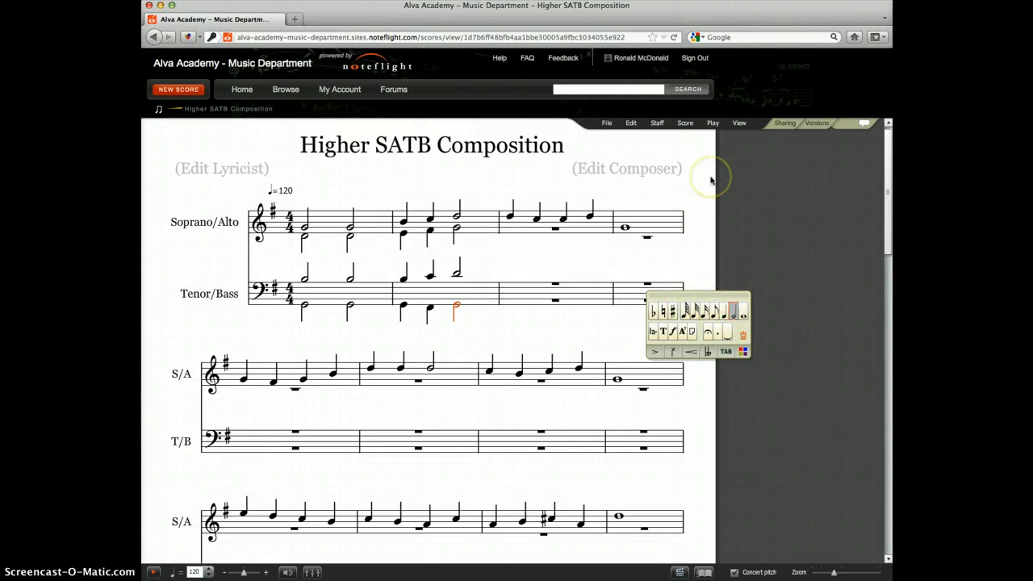
Play the score from the start to hear the harmonised opening measures, and stop playback.
click(712, 123)
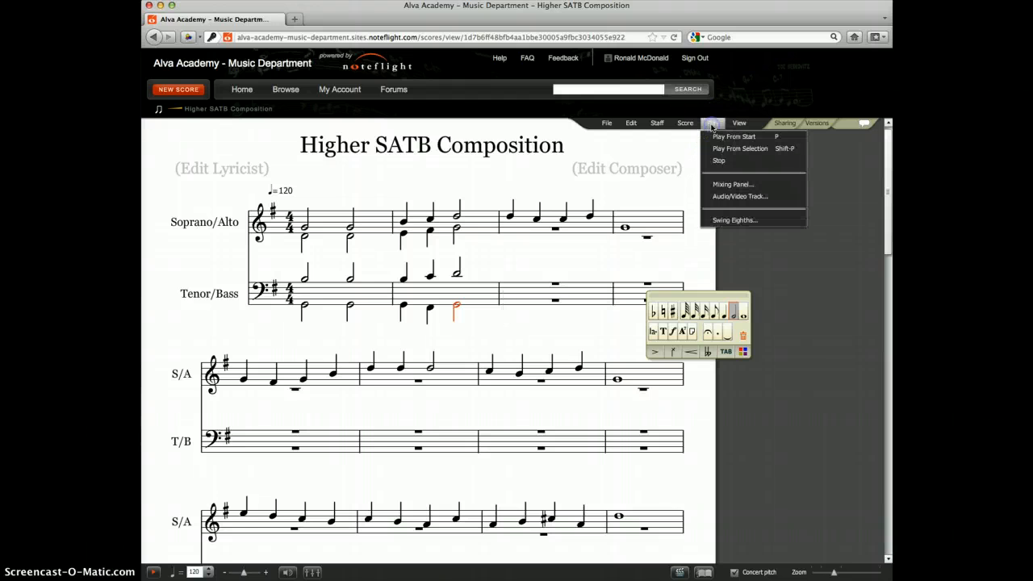
click(717, 137)
click(715, 125)
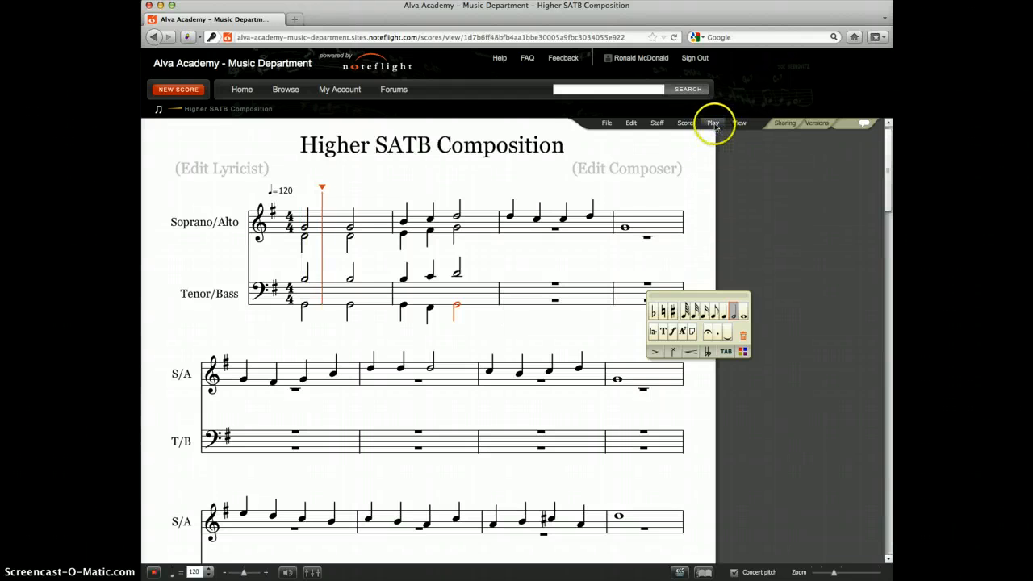
click(719, 161)
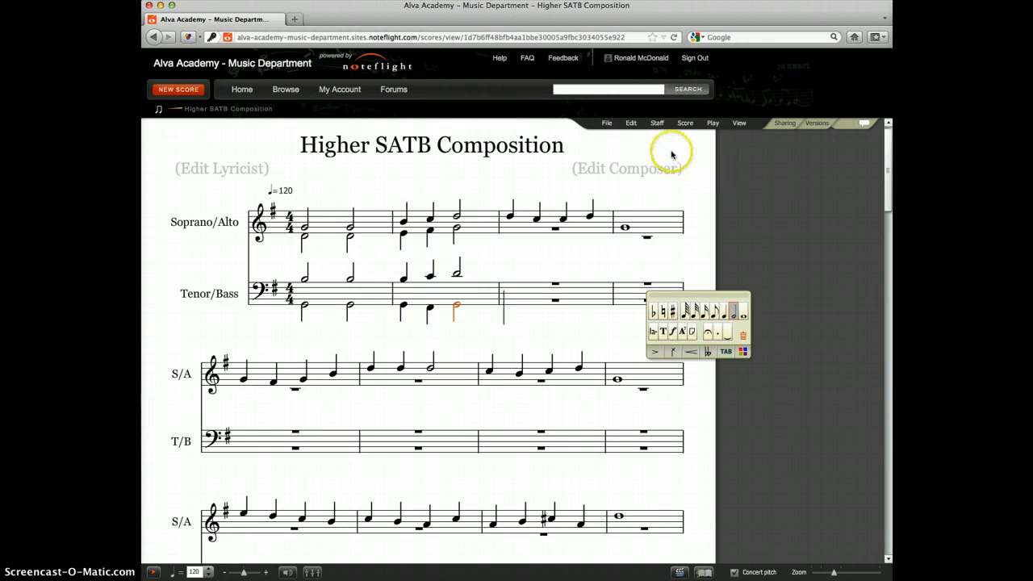
Save the Higher SATB Composition score with the harmonised first two measures.
click(605, 124)
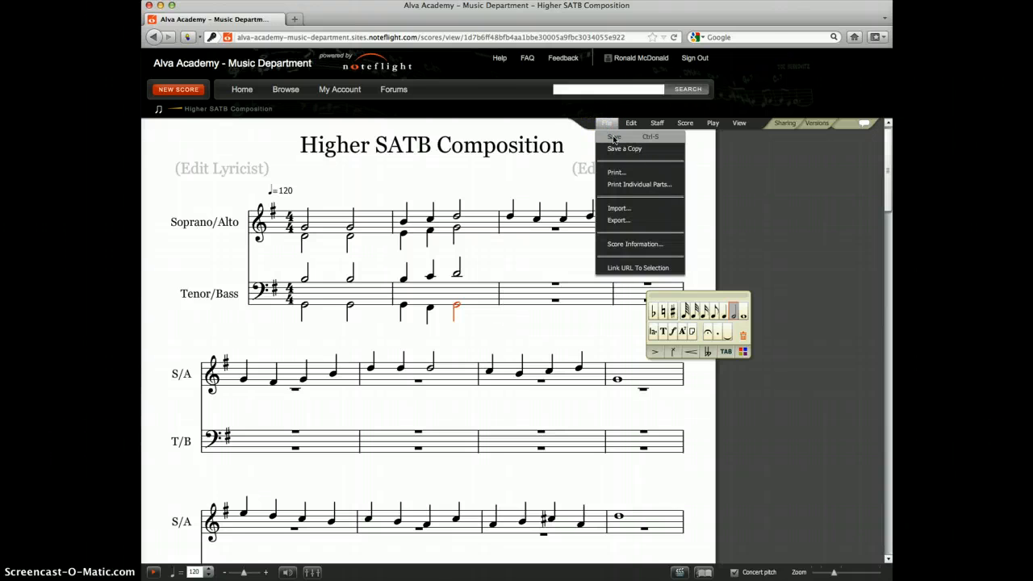
click(613, 139)
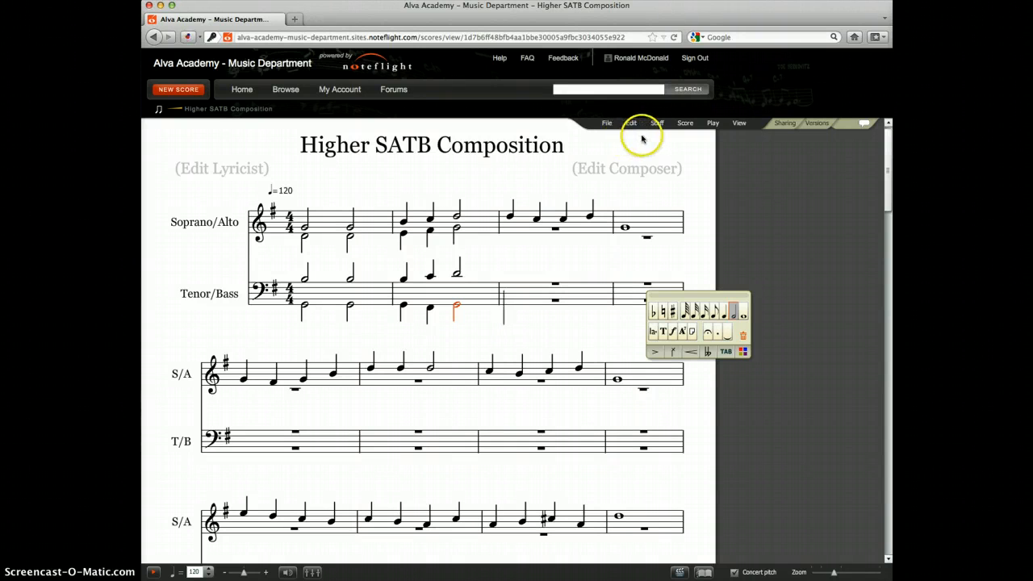
click(634, 125)
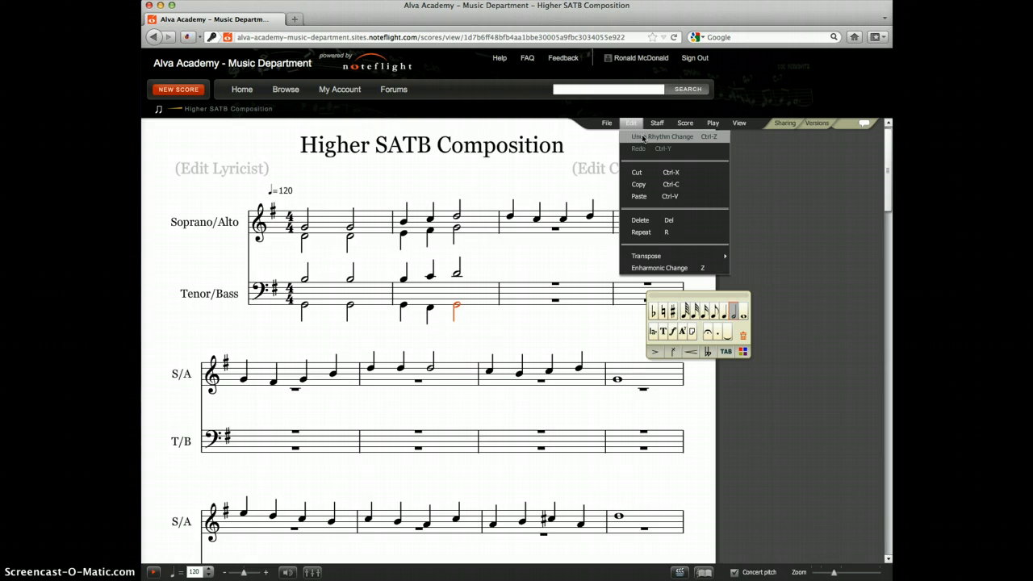
click(758, 151)
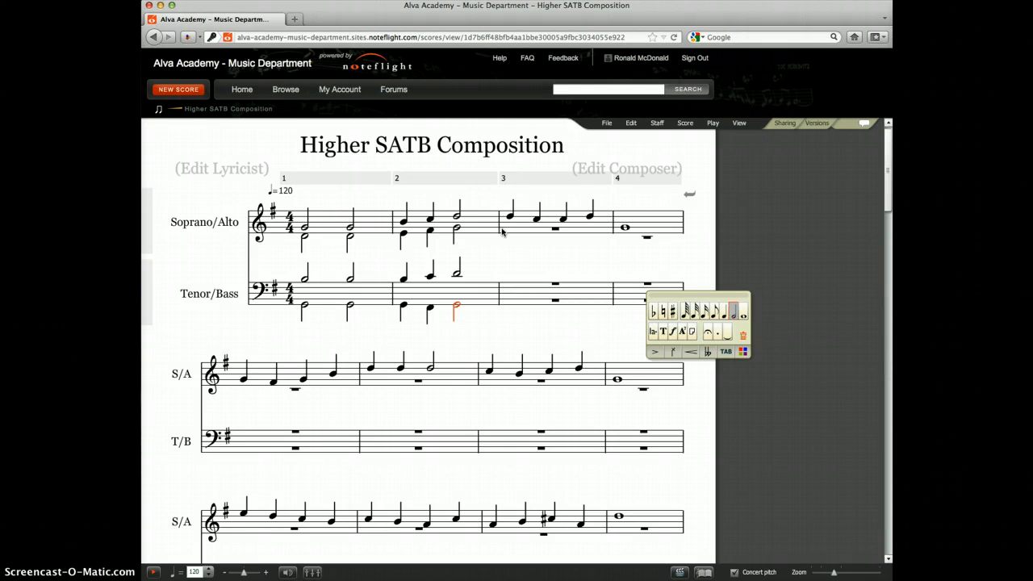
Select the whole rest in the alto voice of measure 3 and save the score again.
click(556, 231)
click(557, 232)
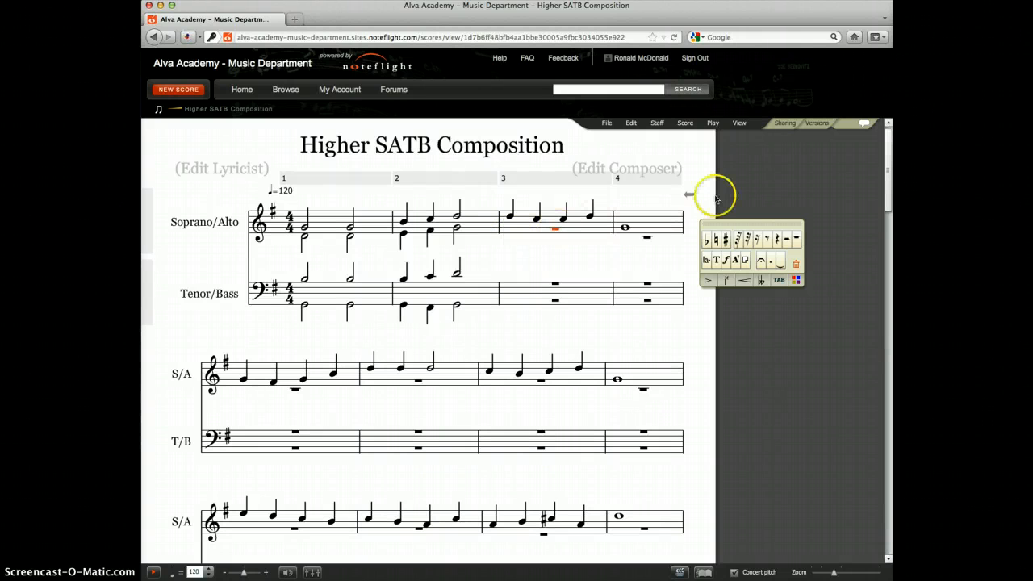
click(608, 126)
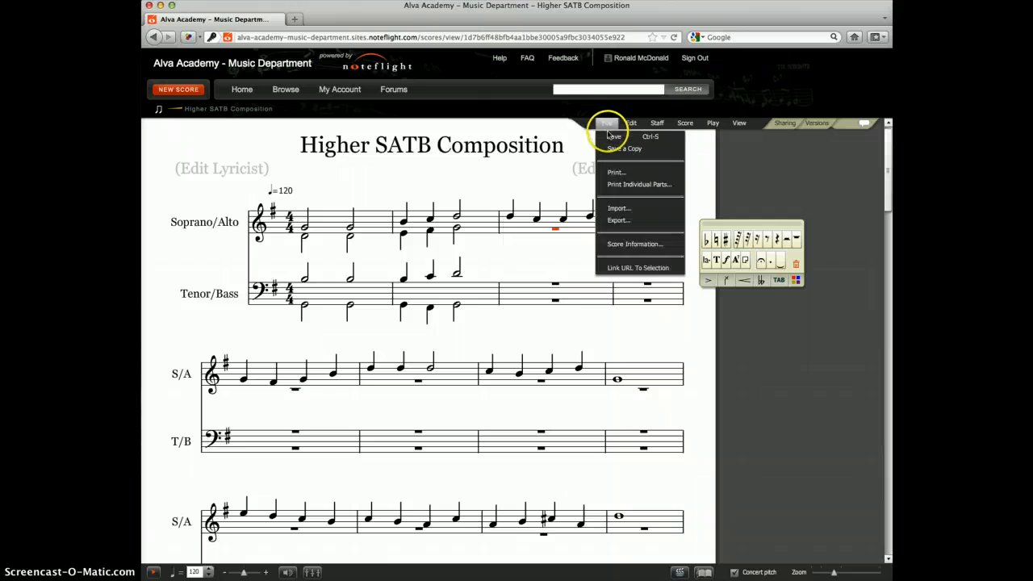
click(607, 127)
click(608, 139)
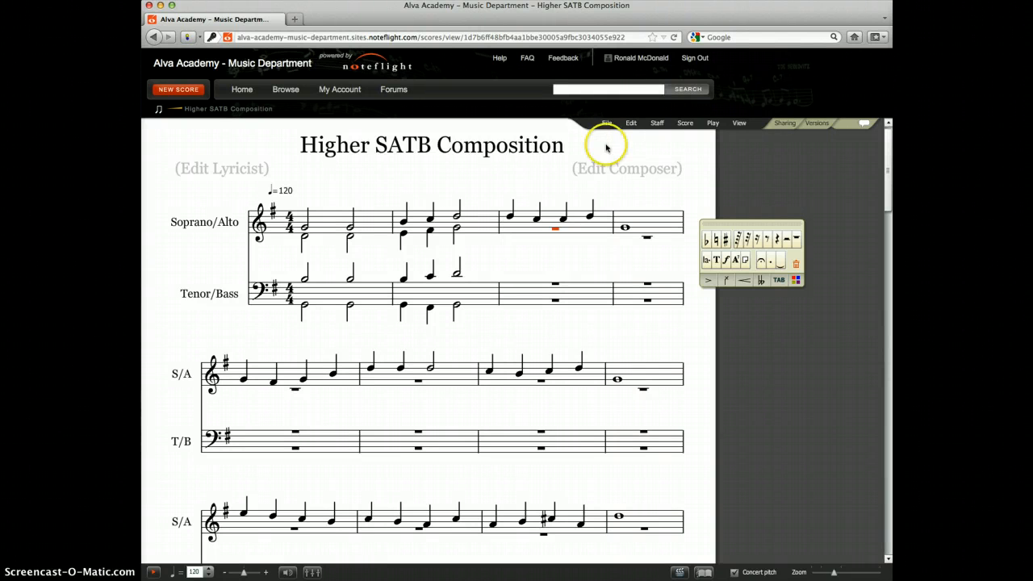